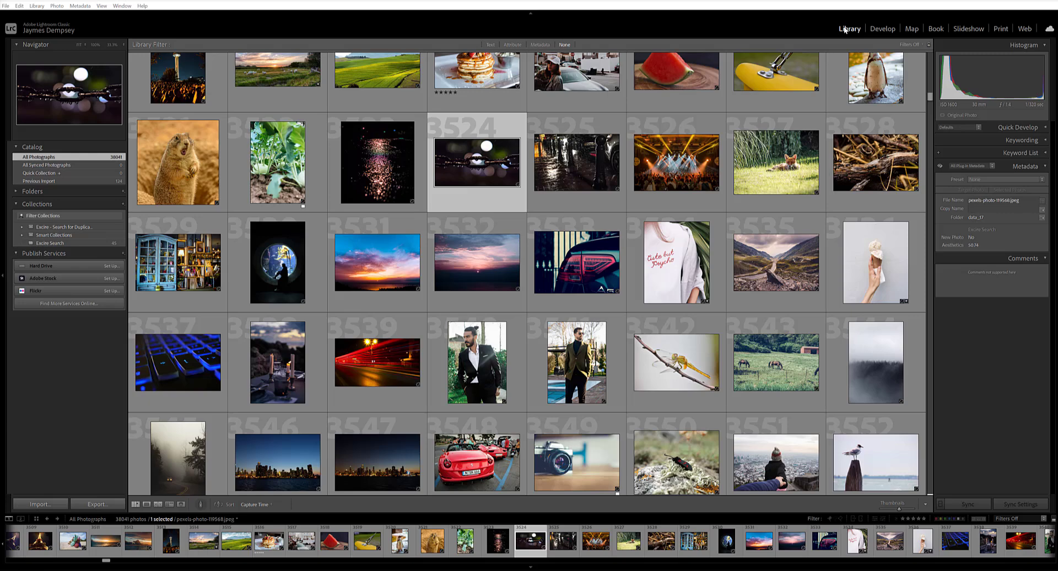
Run an Excire text-prompt search for 'bald eagle flying' across the whole catalogue.
left_click(37, 6)
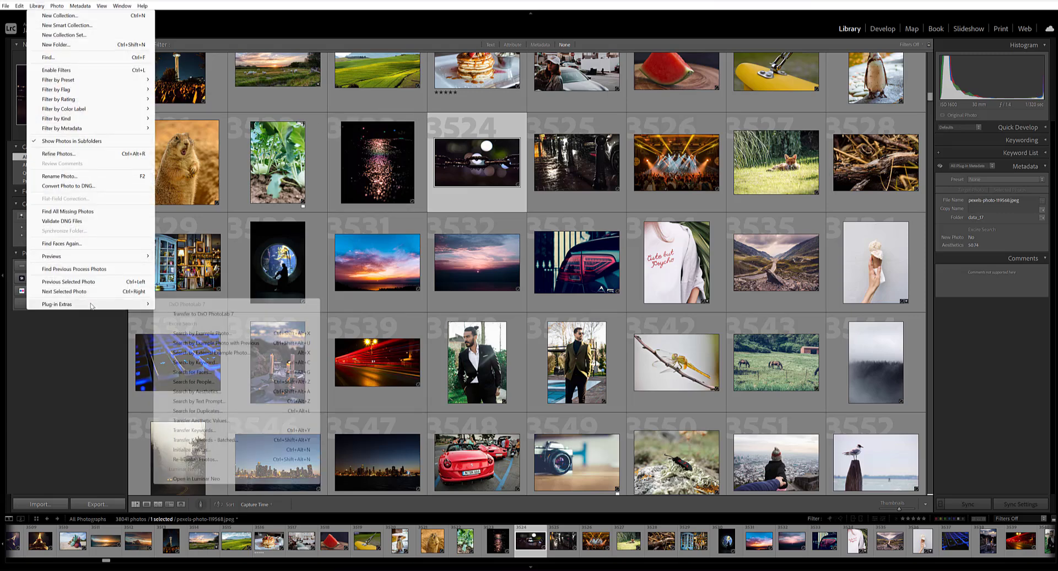
mouse_move(57, 304)
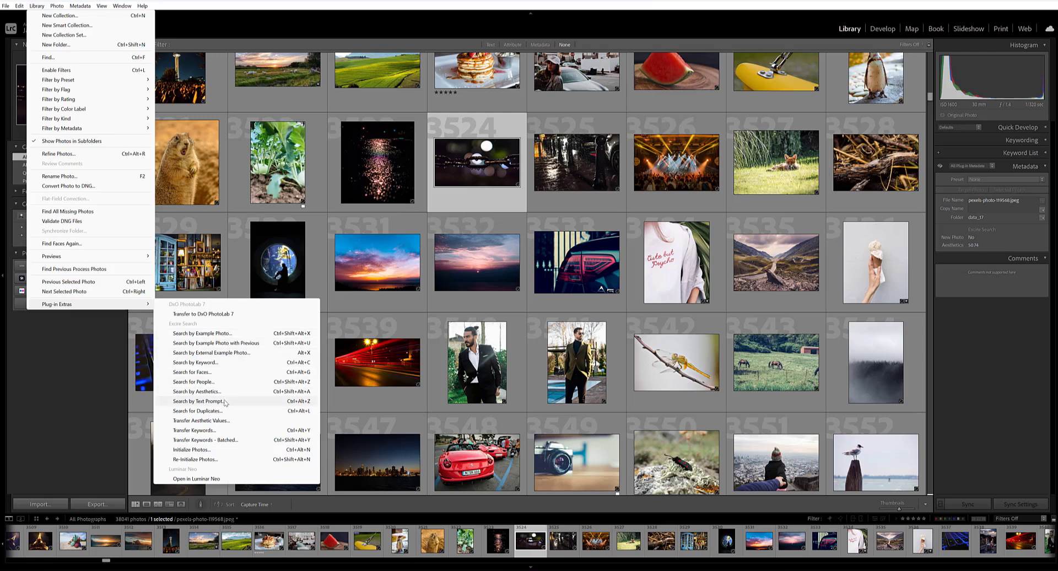
left_click(225, 402)
type("ba")
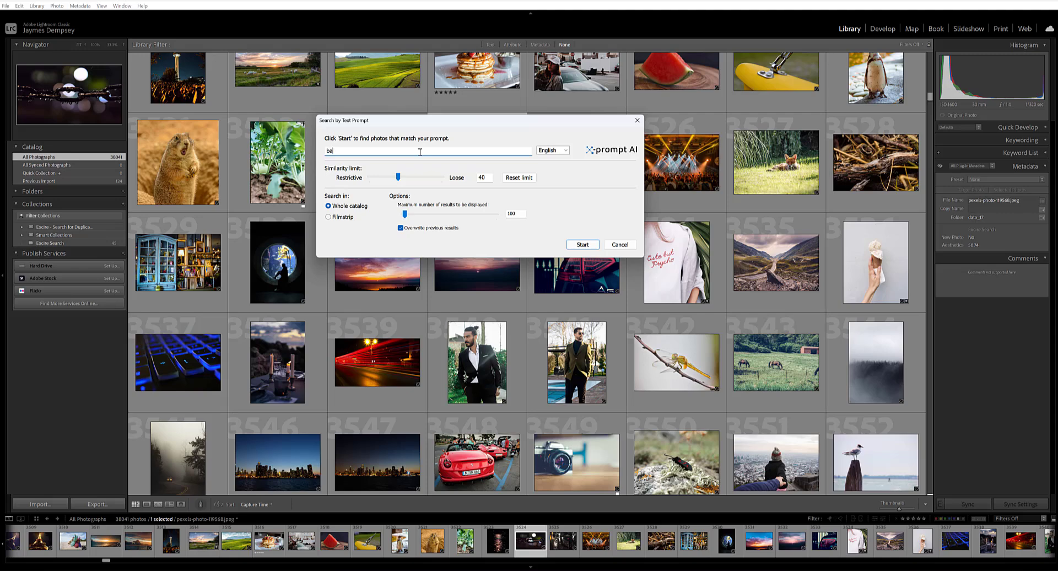
type("ld eagle flying")
left_click(590, 248)
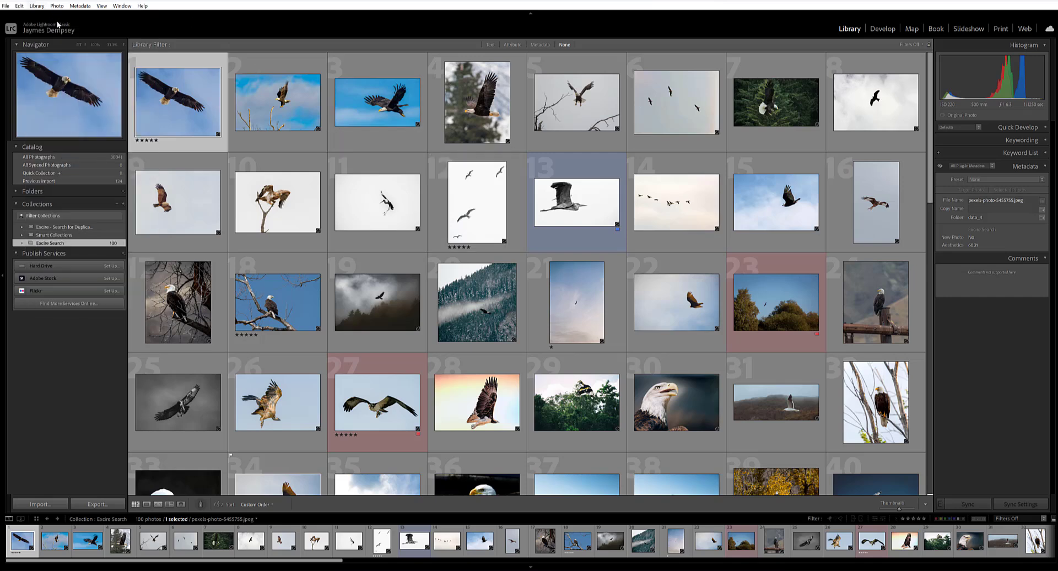
Run a new Excire text-prompt search for 'president of the united states'.
left_click(44, 7)
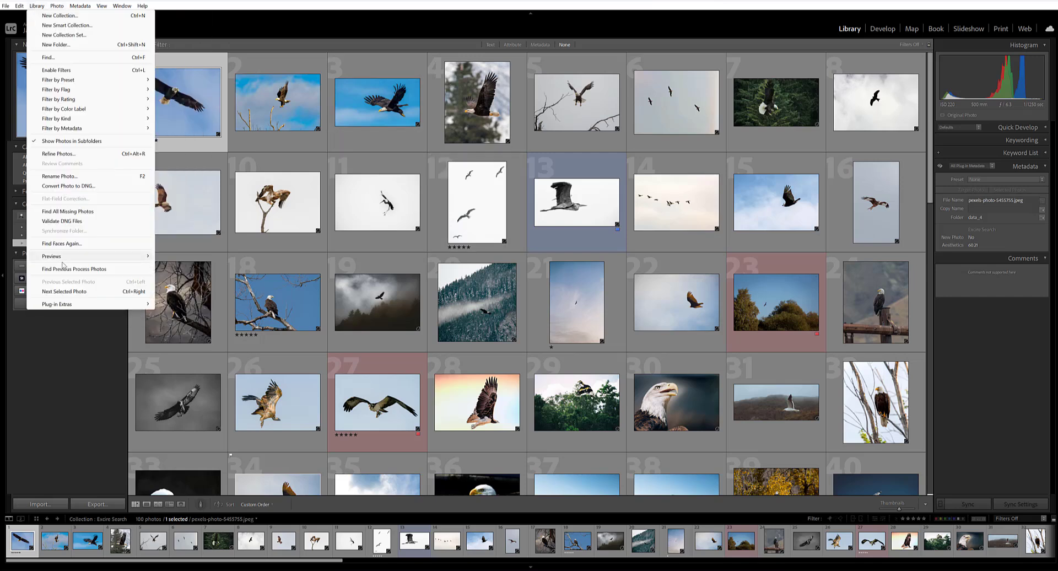
mouse_move(57, 304)
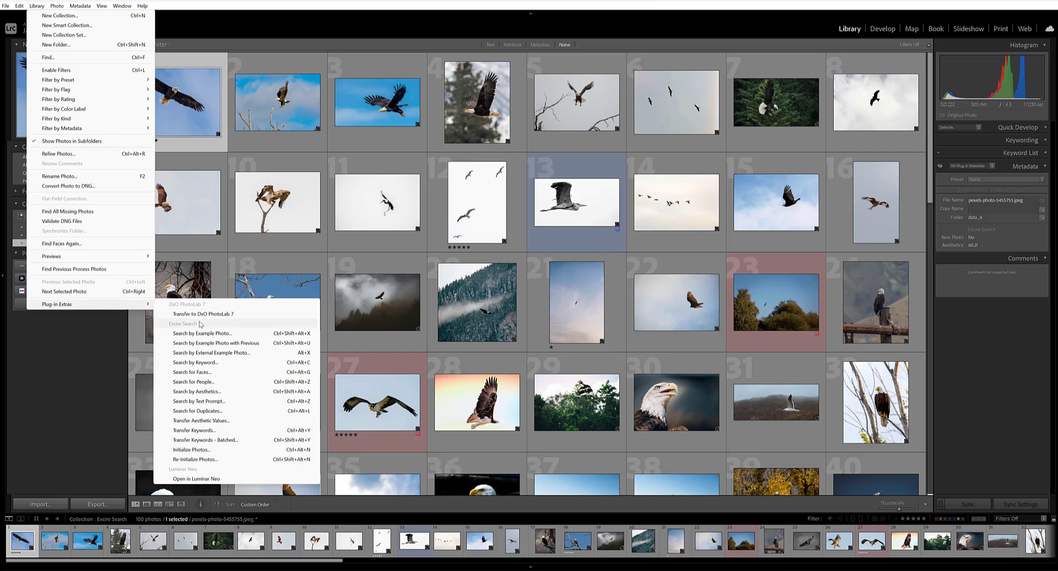
left_click(208, 402)
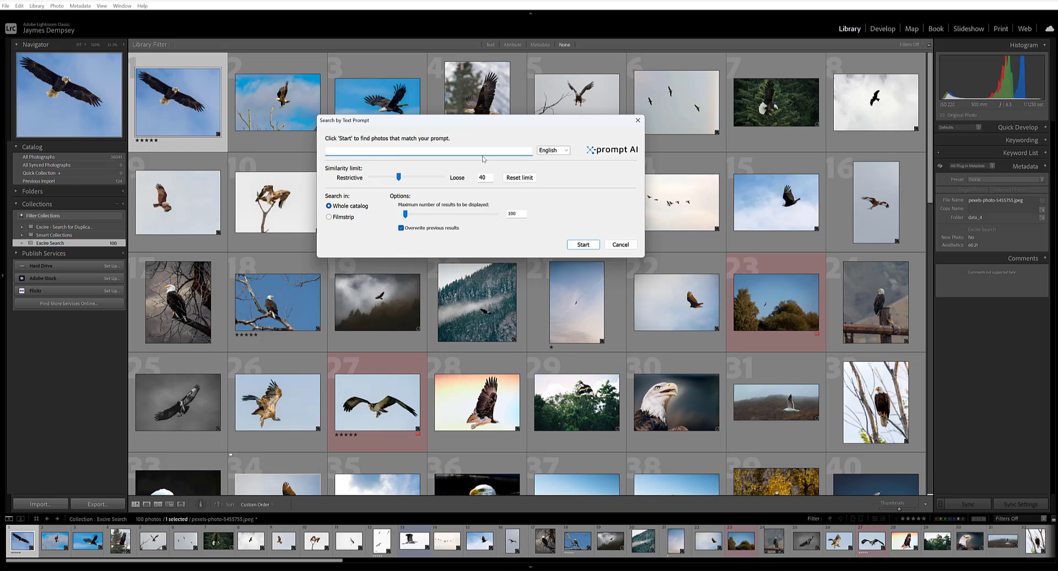
type("president of the u")
type("nited states")
left_click(584, 246)
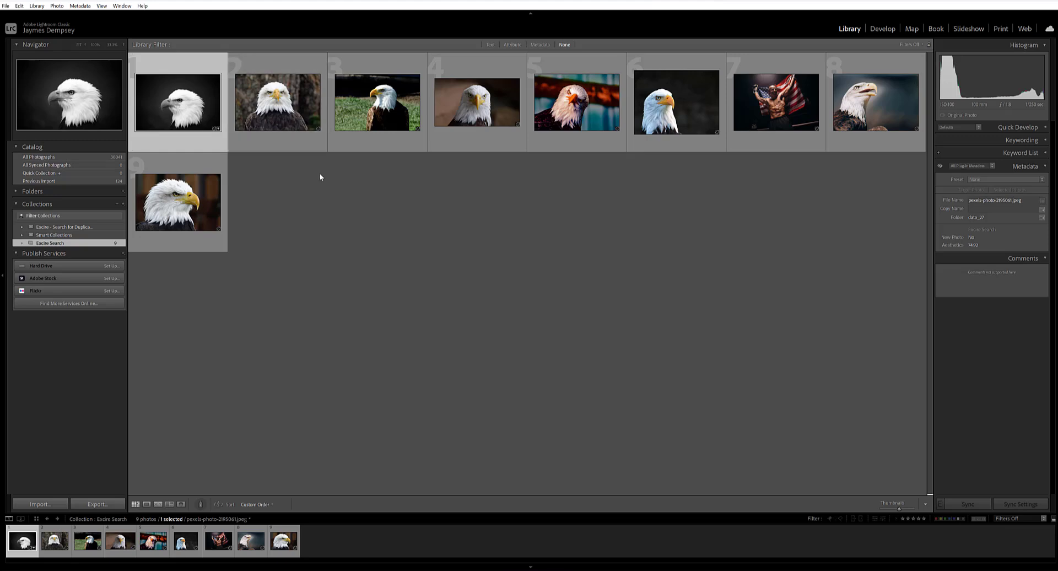
Run an Excire text-prompt search for 'relaxing at the beach', returning 100 beach photos.
mouse_move(178, 101)
left_click(36, 6)
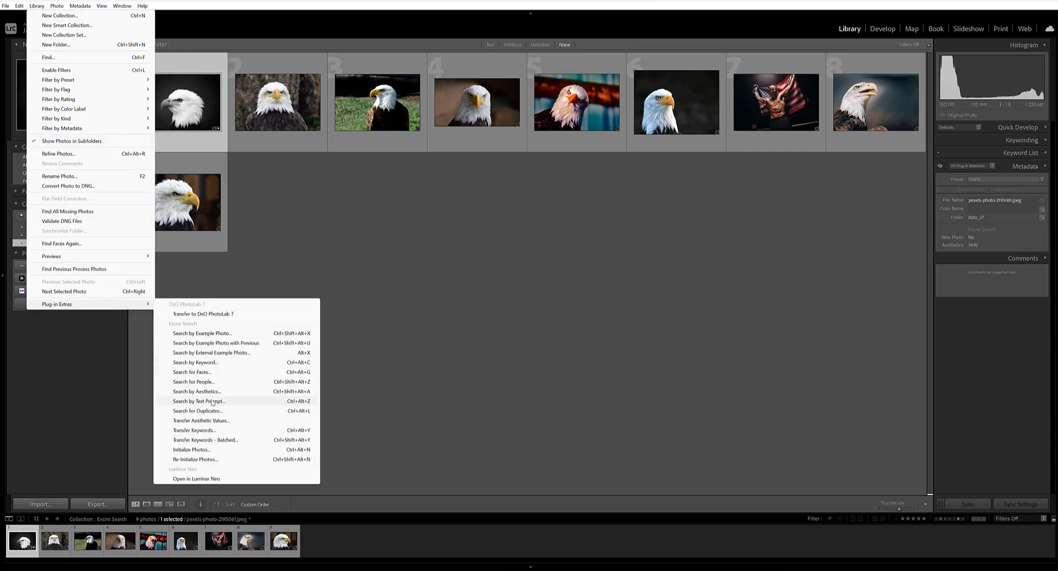
left_click(213, 402)
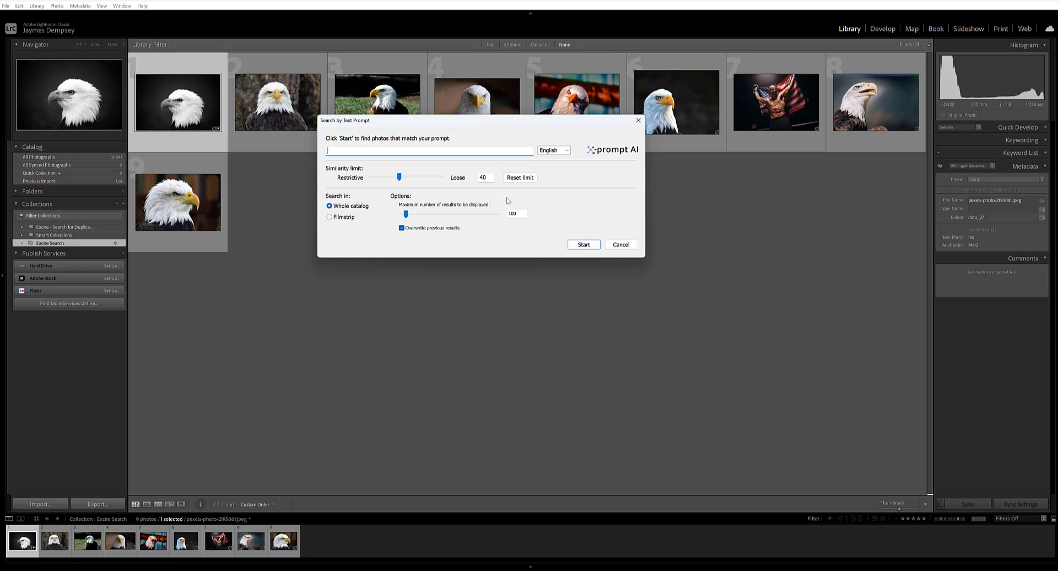
type("relaxing")
type(" at the beach")
left_click(589, 243)
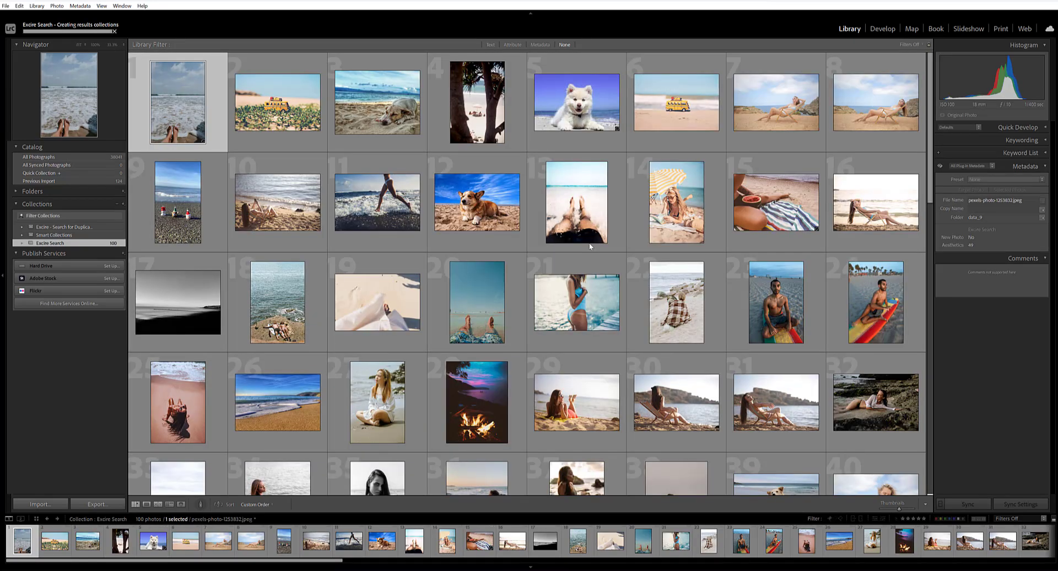
mouse_move(576, 203)
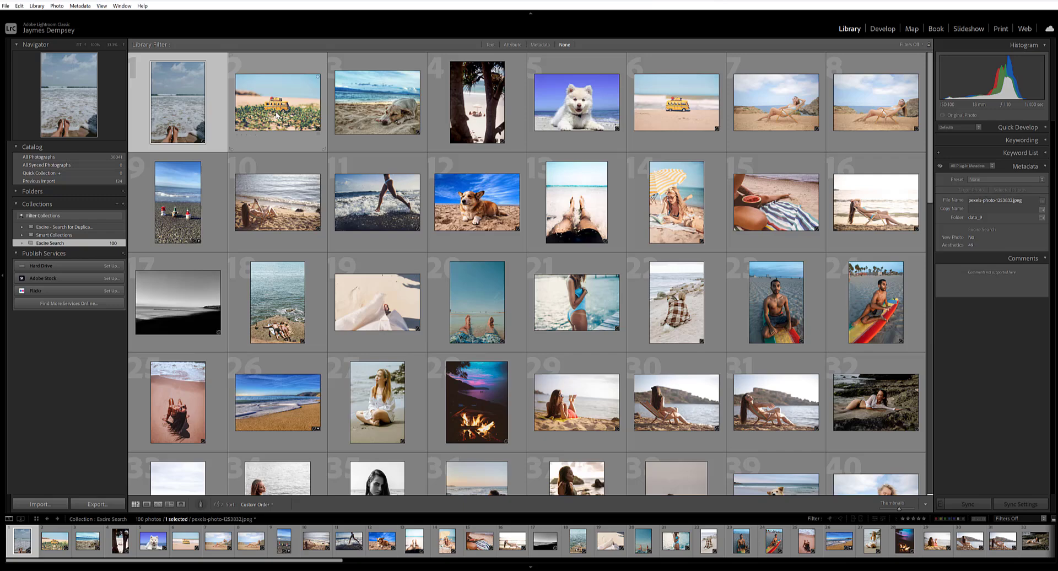
Open a fresh text-prompt search and move its similarity limit to 15, then 94.
left_click(36, 5)
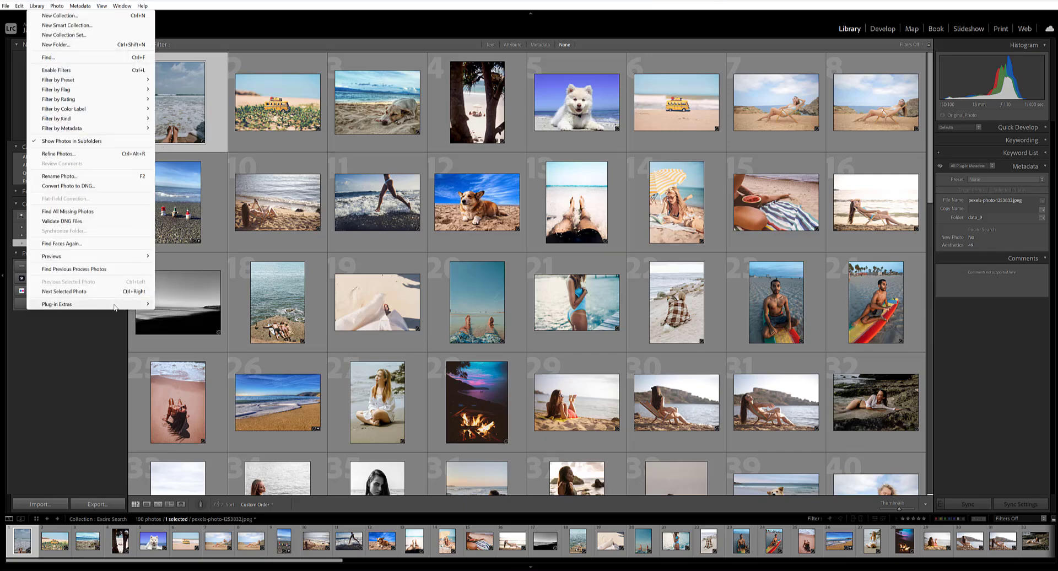
mouse_move(74, 304)
left_click(252, 402)
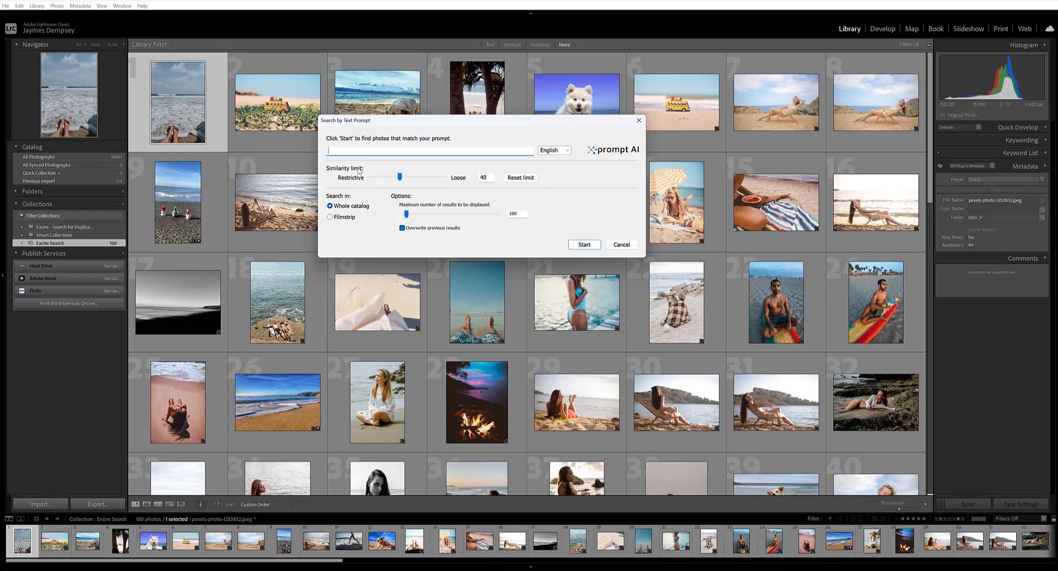
left_click_drag(401, 179, 382, 183)
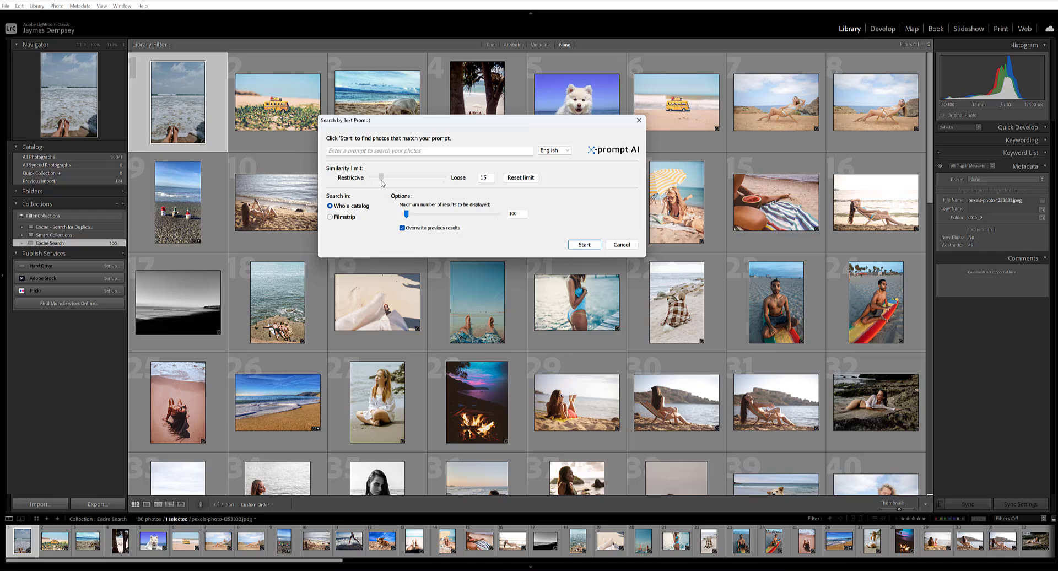
left_click_drag(382, 183, 440, 184)
Restore the similarity limit to its default of 40.
left_click(394, 154)
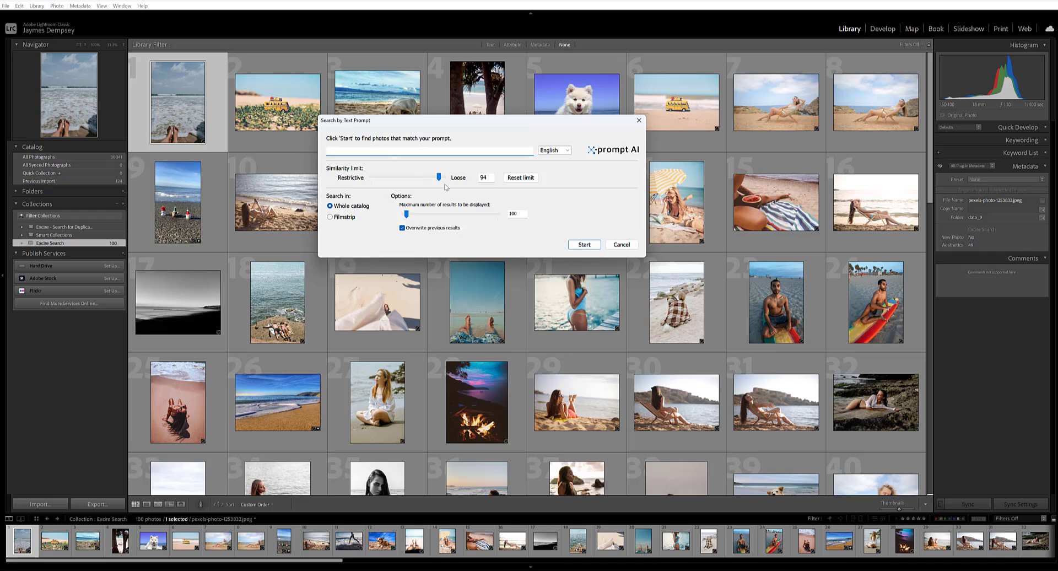
left_click_drag(438, 177, 403, 178)
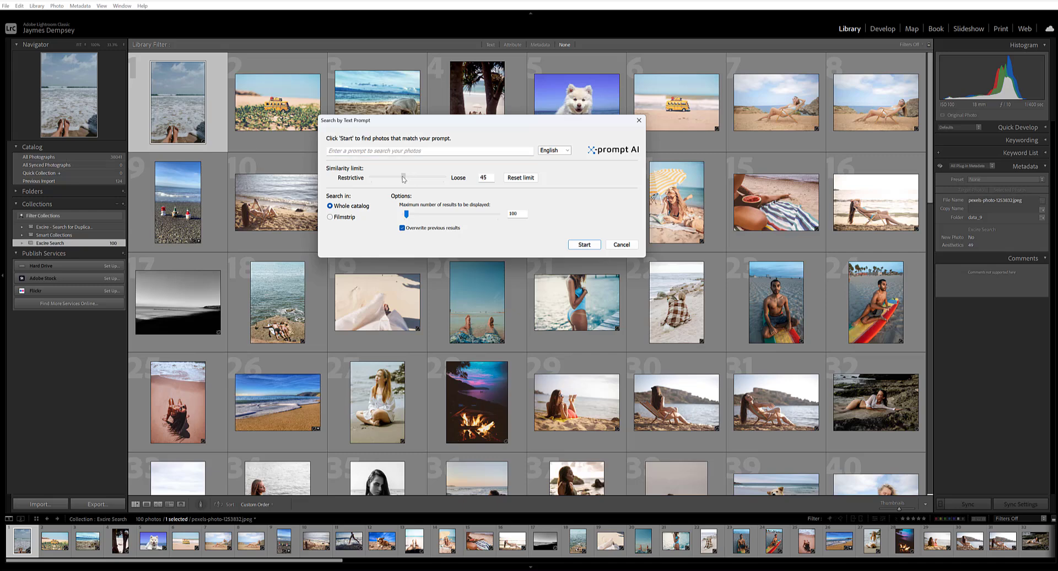
left_click(521, 178)
Search 'poppy flower with a bee' and enlarge the pink poppy bee photo in Loupe view.
left_click(420, 152)
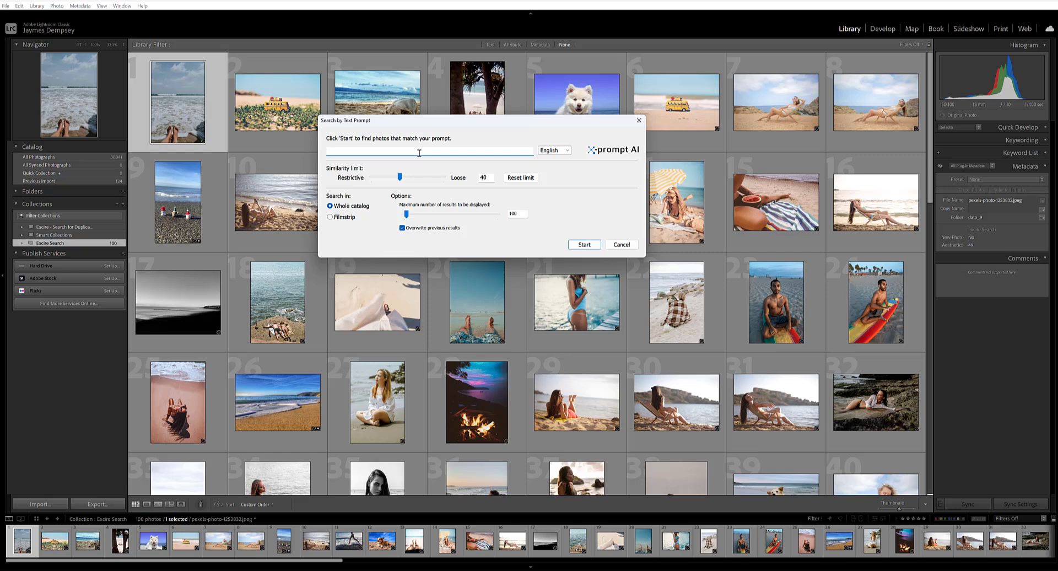
type("poppy fl")
type("ower with a bee")
left_click(584, 245)
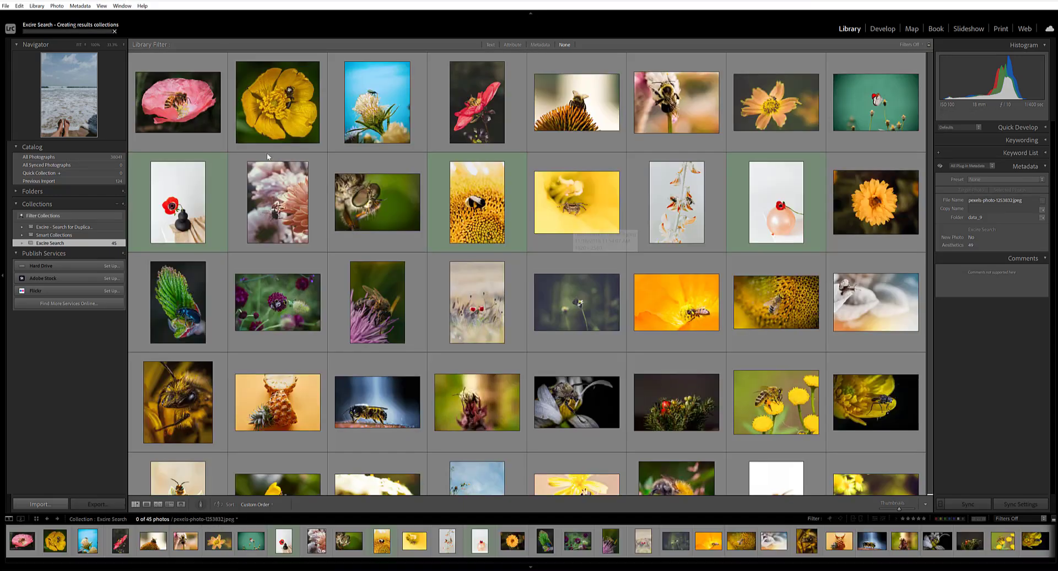
left_click(206, 109)
double_click(192, 109)
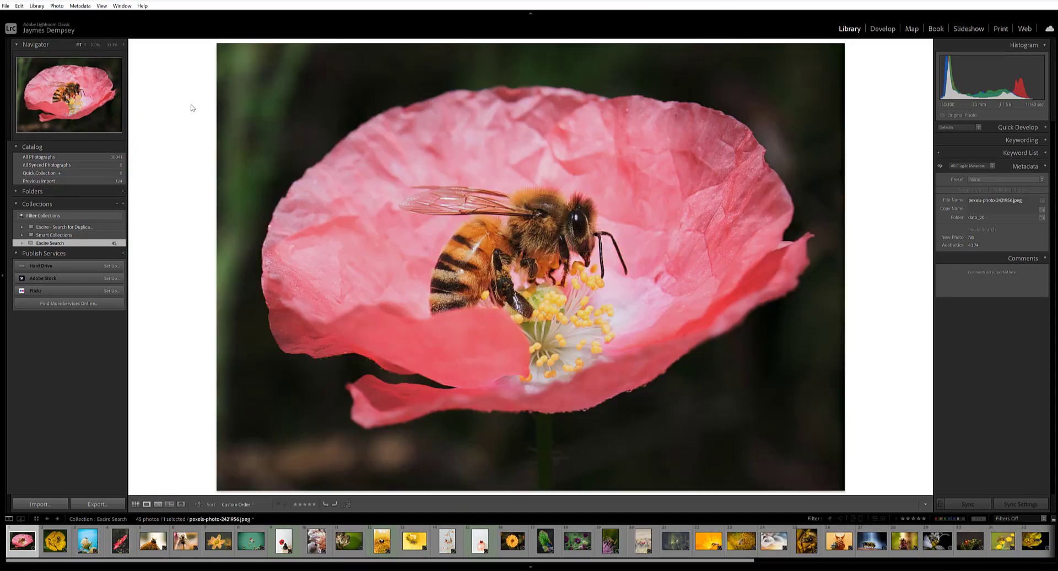